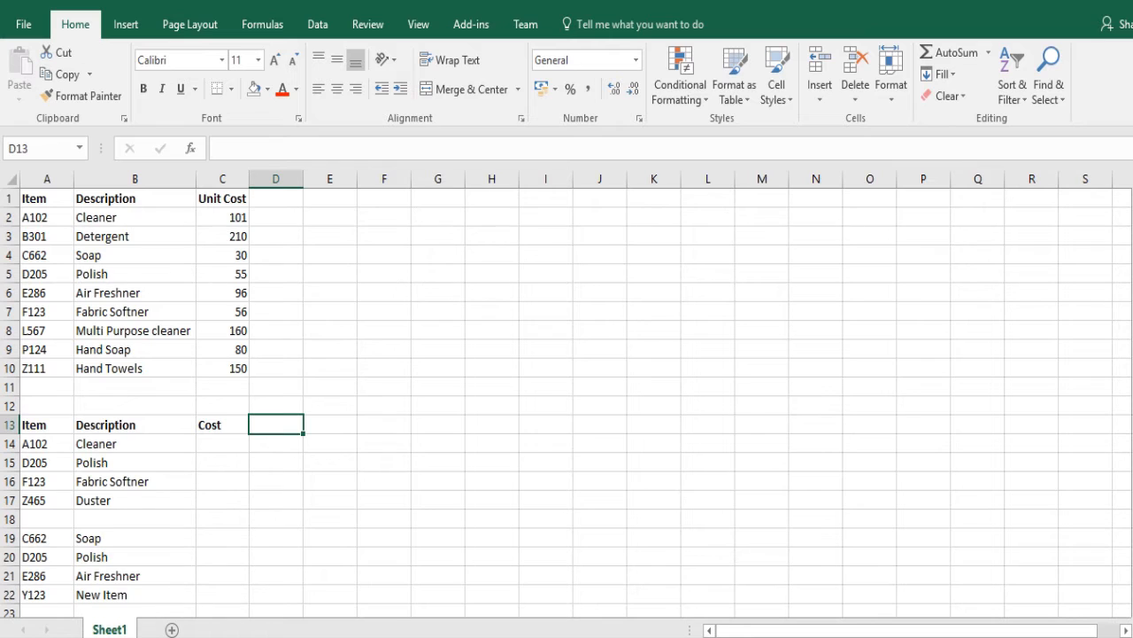
Search for the VLOOKUP function and insert it into the Cost cell C14.
left_click(222, 443)
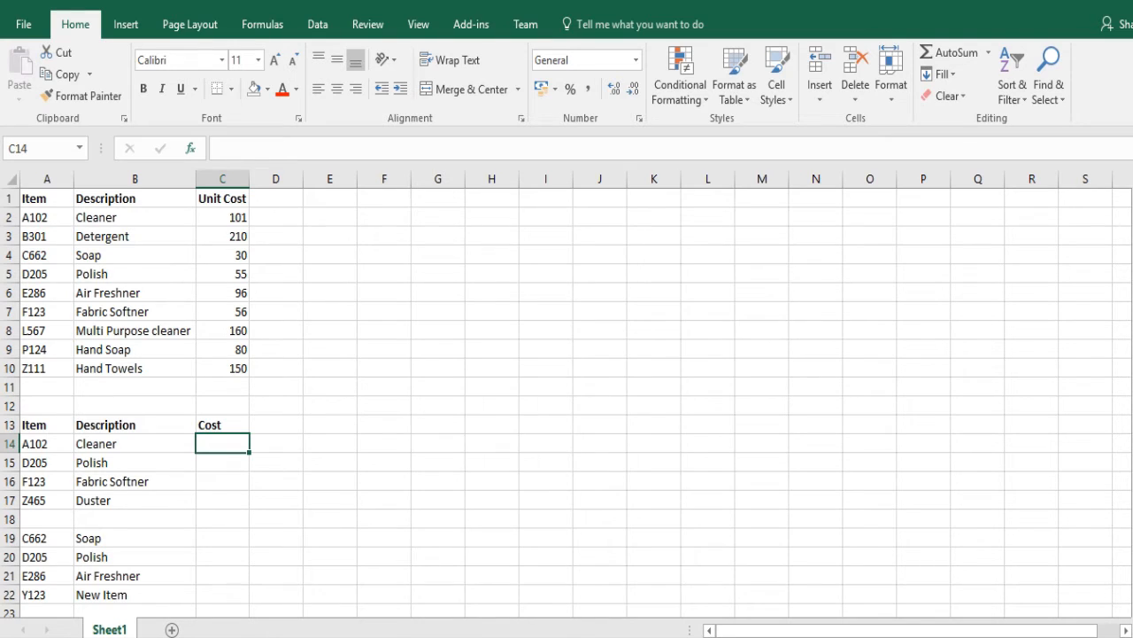
left_click(190, 149)
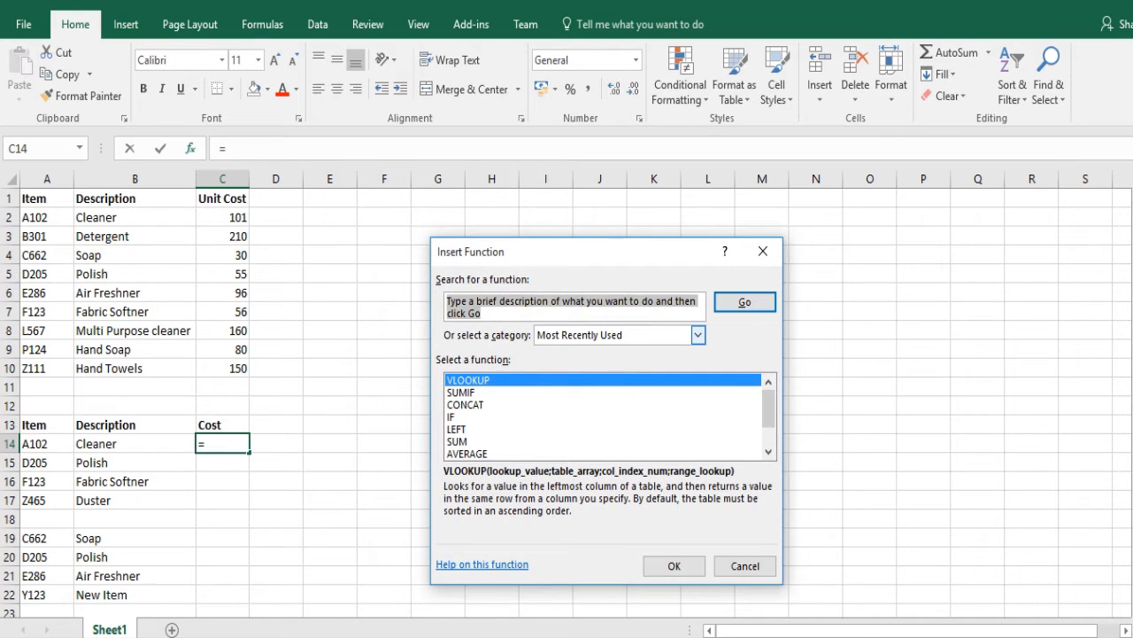
type("vloo")
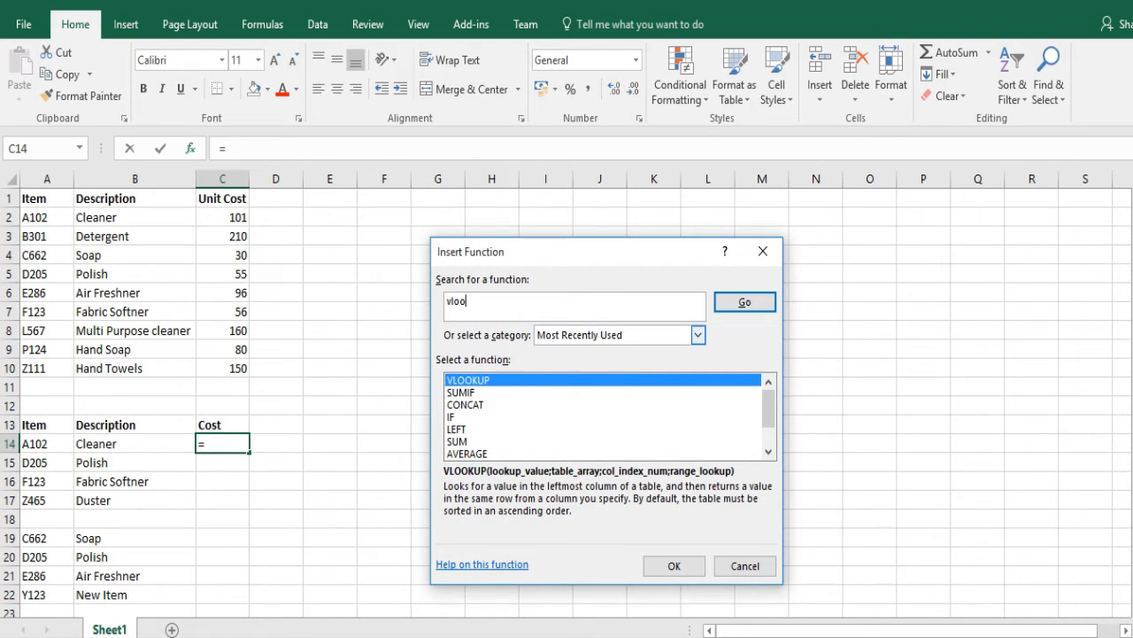
type("kup")
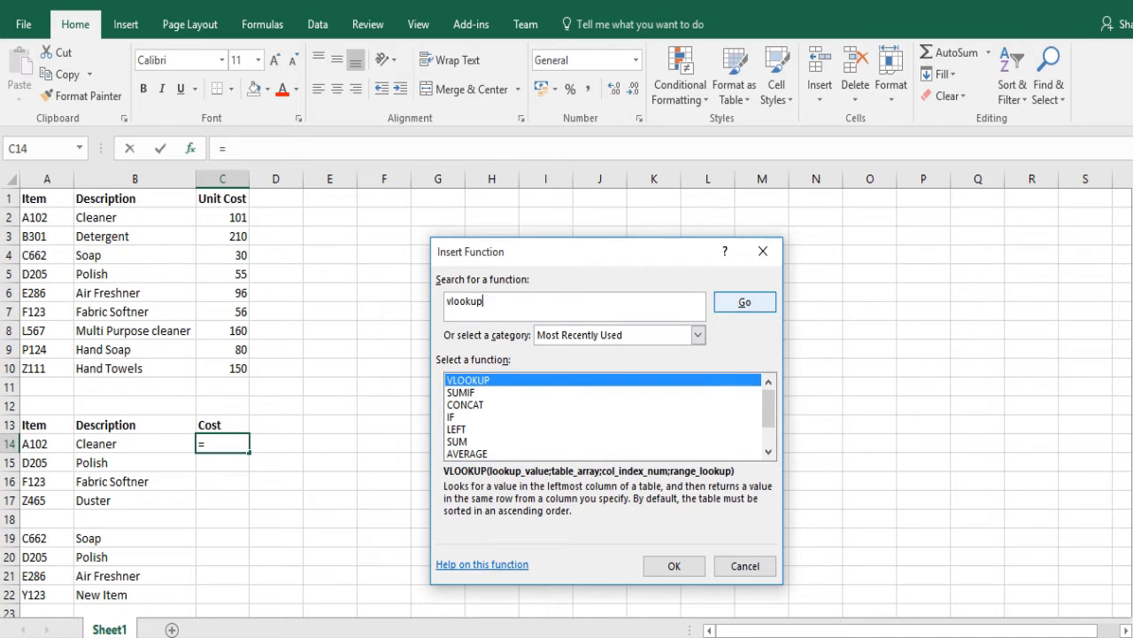
key("Return")
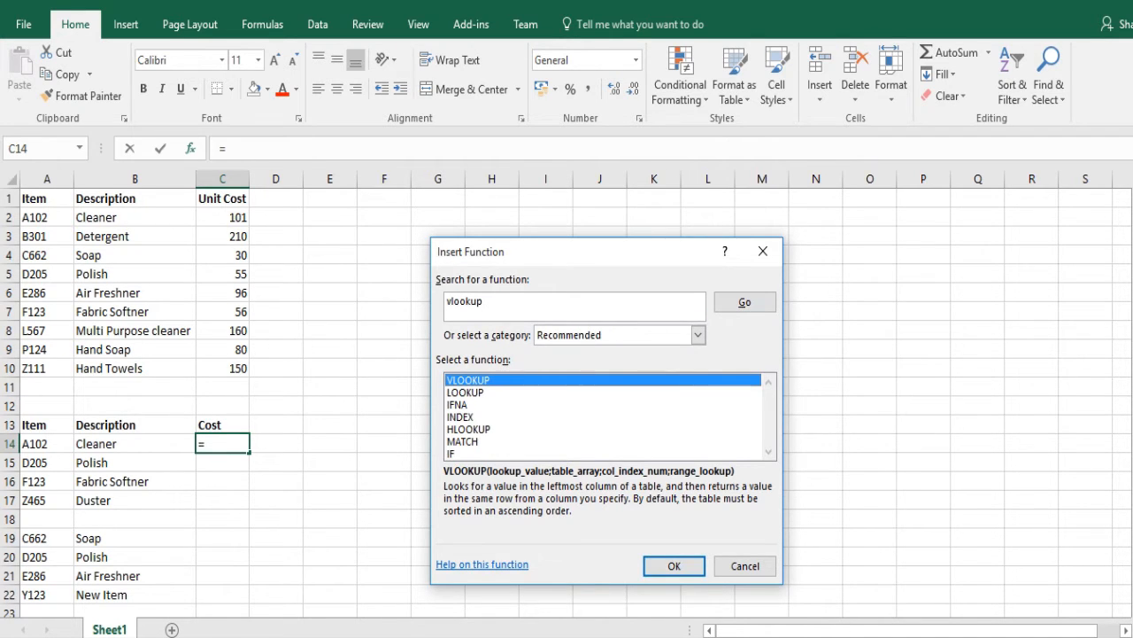
key("Return")
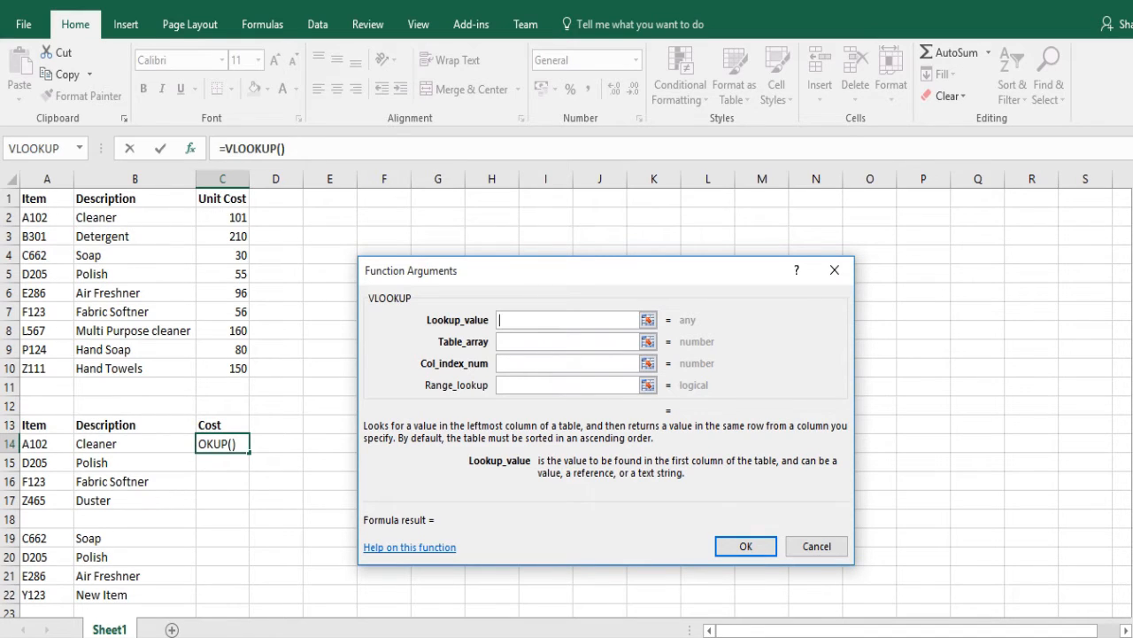
Set the VLOOKUP lookup value to A14 and the table array to the absolute range $A$1:$C$10.
left_click(47, 444)
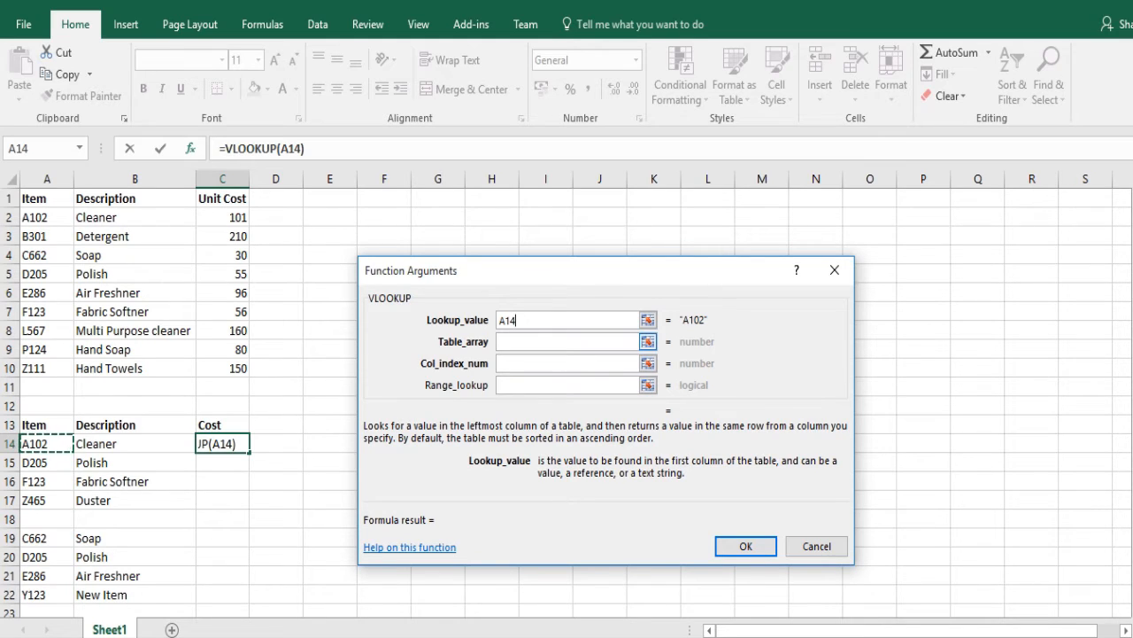
left_click(568, 342)
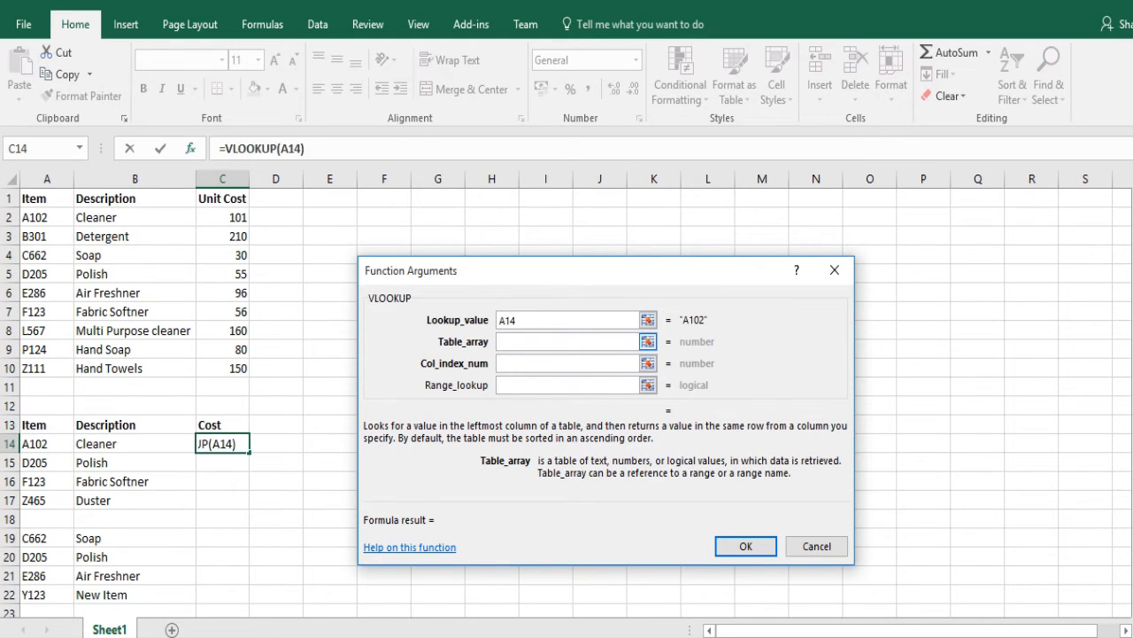
left_click(46, 199)
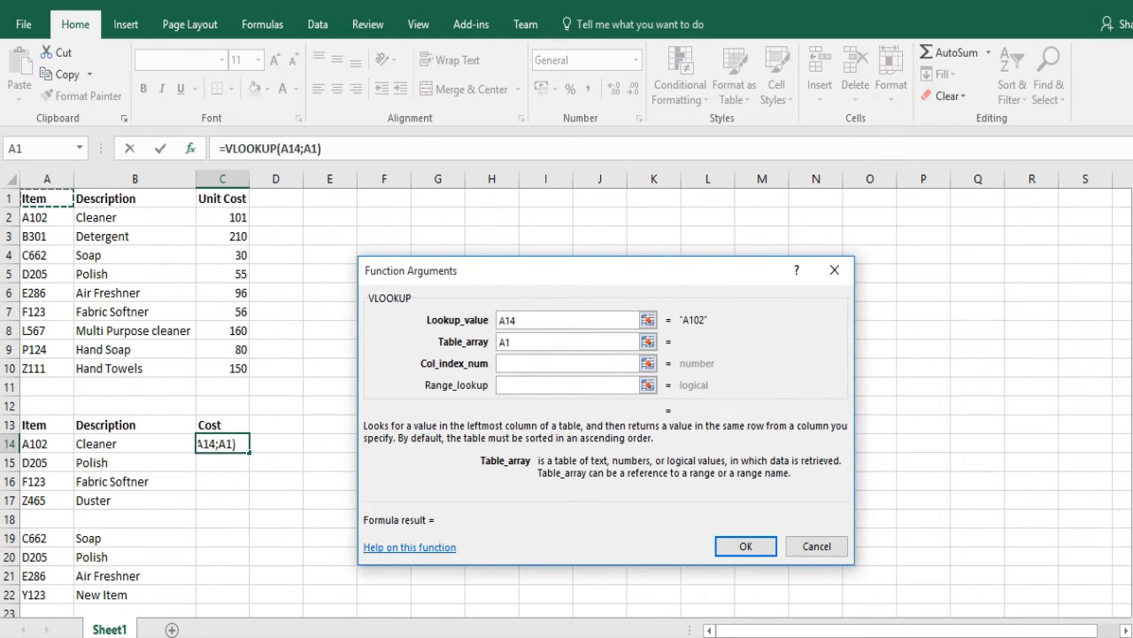
left_click_drag(46, 198, 222, 367)
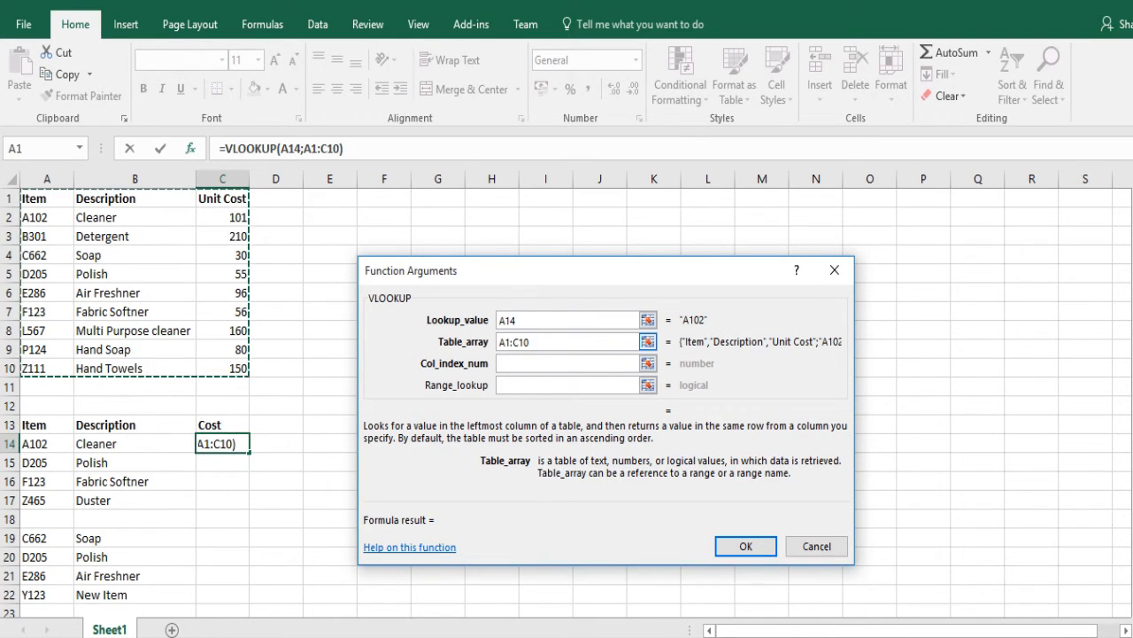
key("F4")
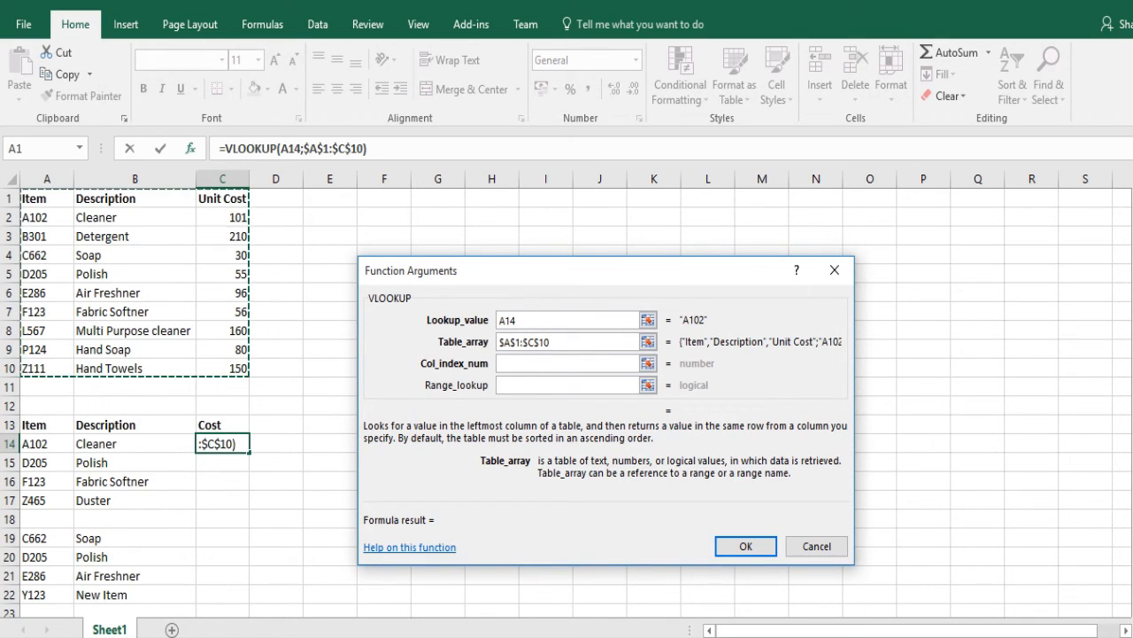
Set the column index number to 3 and the range lookup to False, completing the VLOOKUP in C14.
left_click(566, 363)
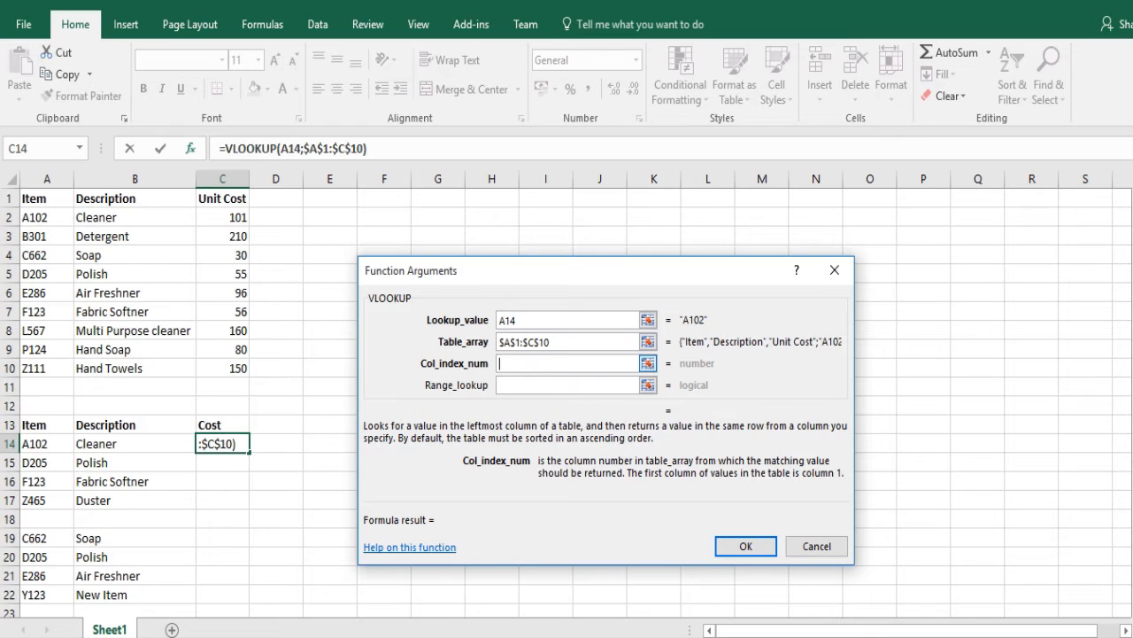
type("3")
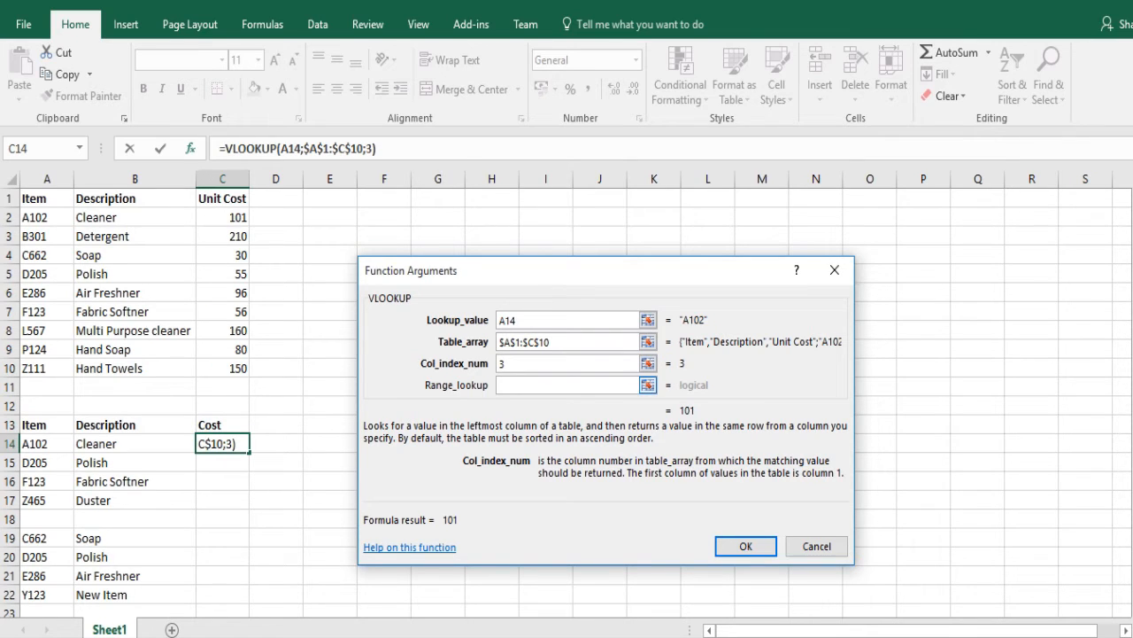
key("Tab")
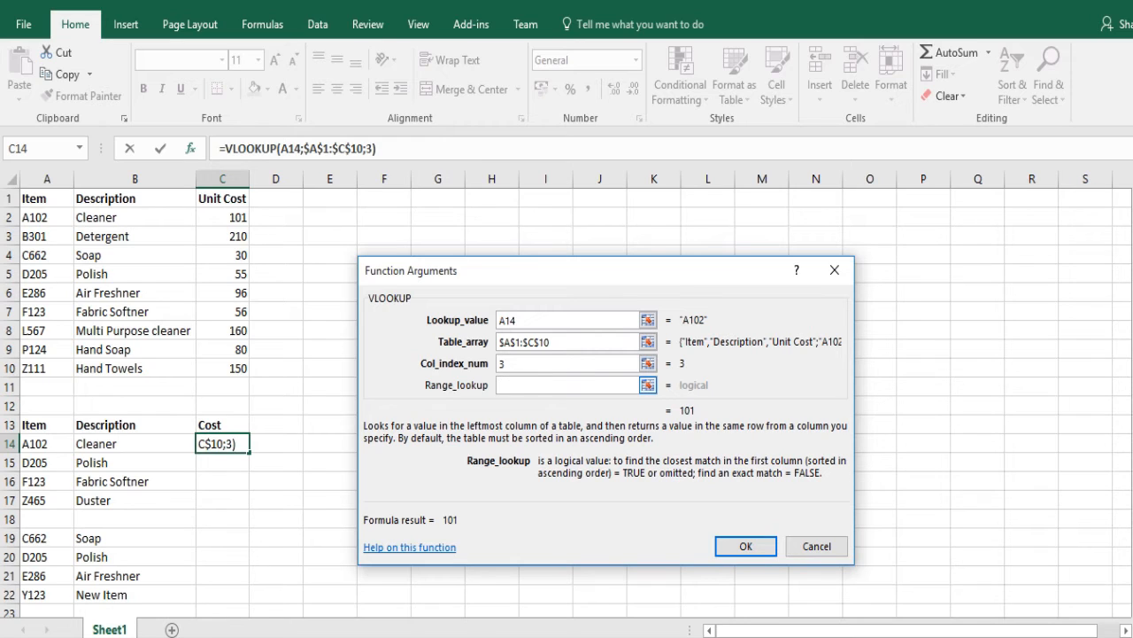
type("False")
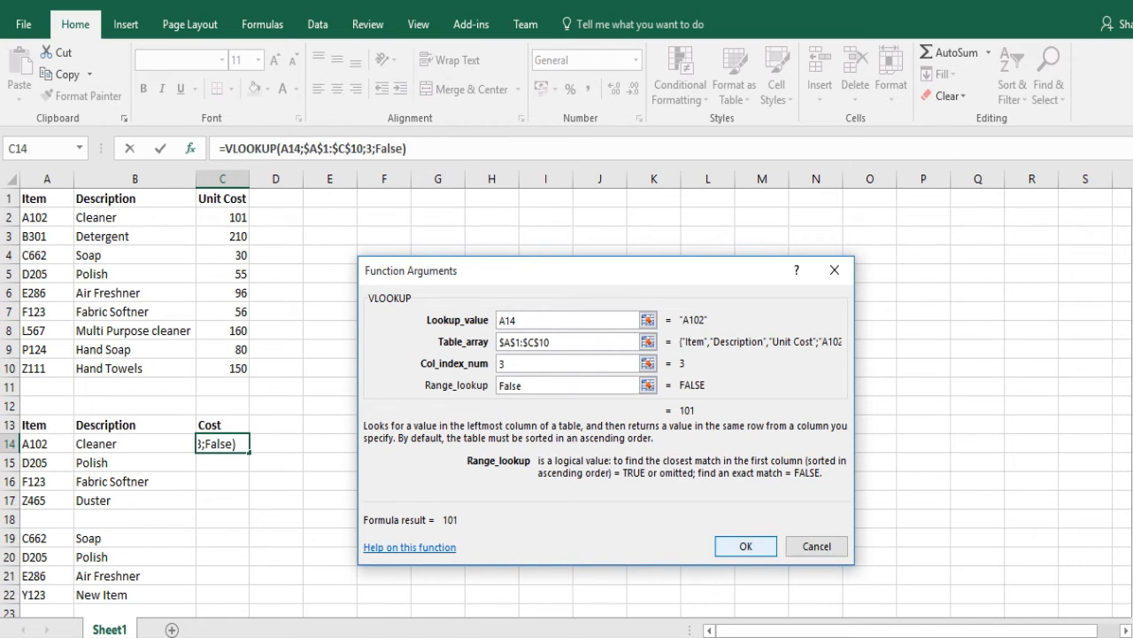
left_click(745, 546)
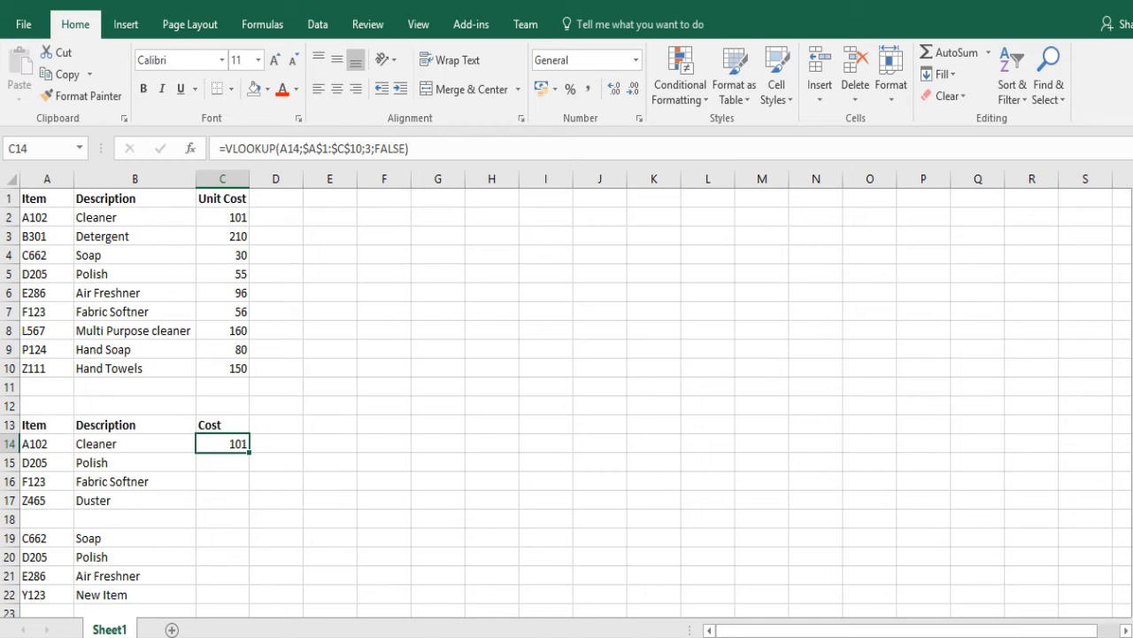
Copy the VLOOKUP formula from C14 into cells C15, C16 and C17.
key("Down")
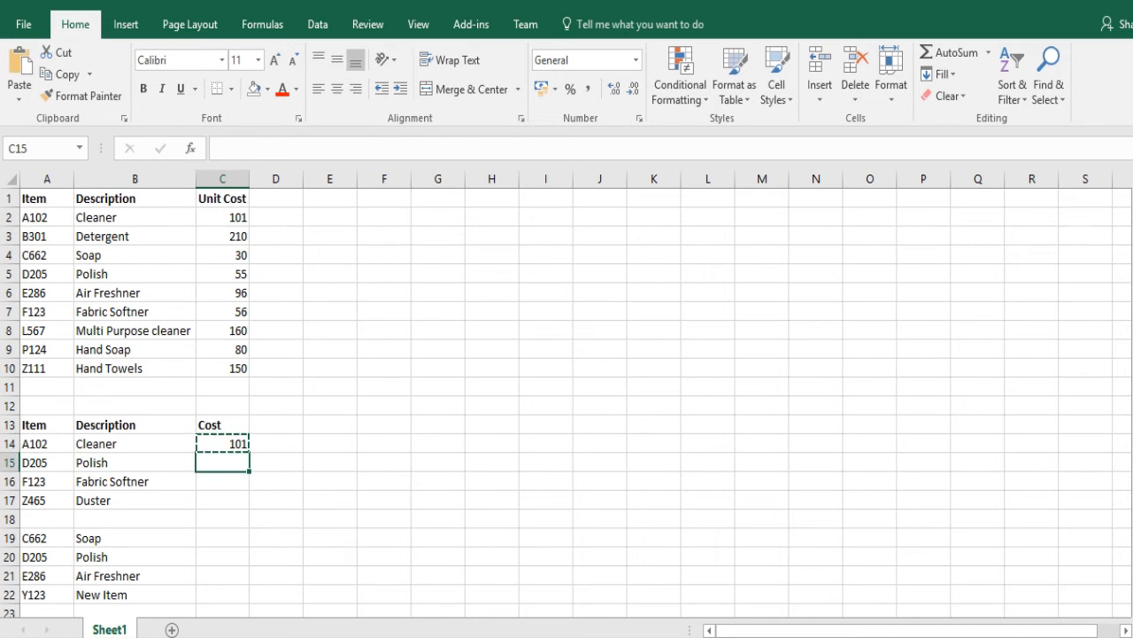
key("ctrl+v")
key("Down")
key("ctrl+v")
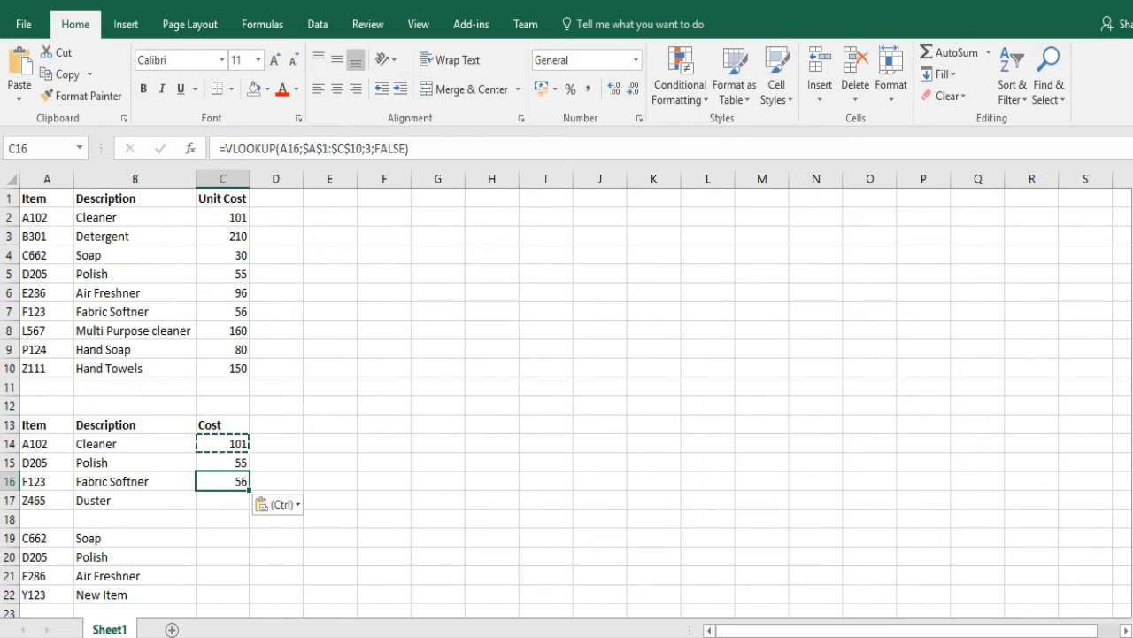
key("Down")
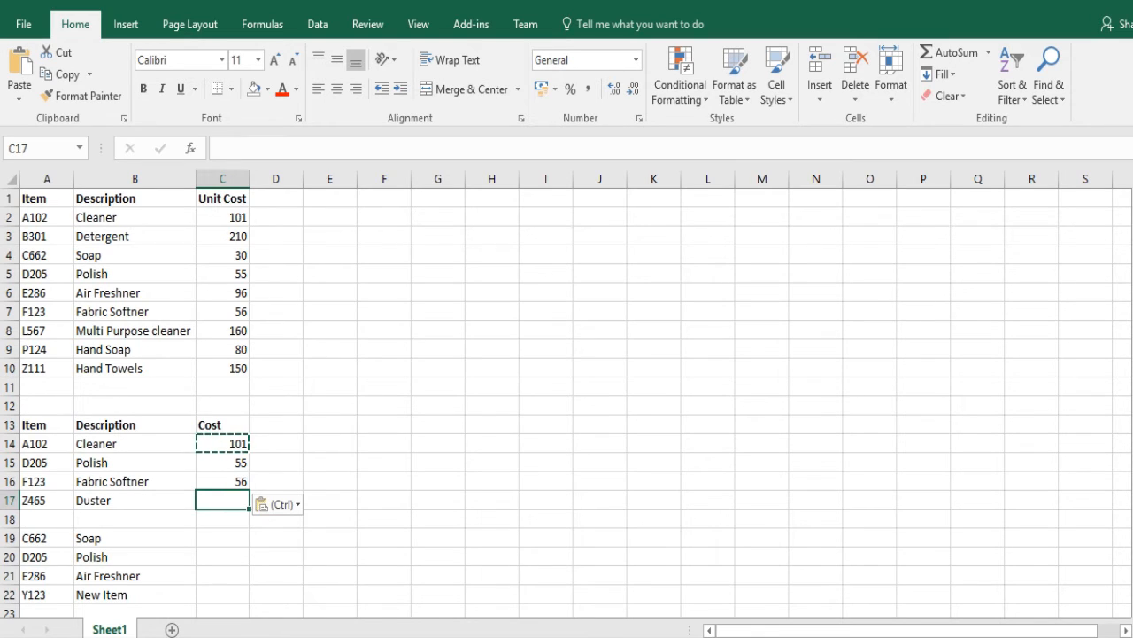
key("ctrl+v")
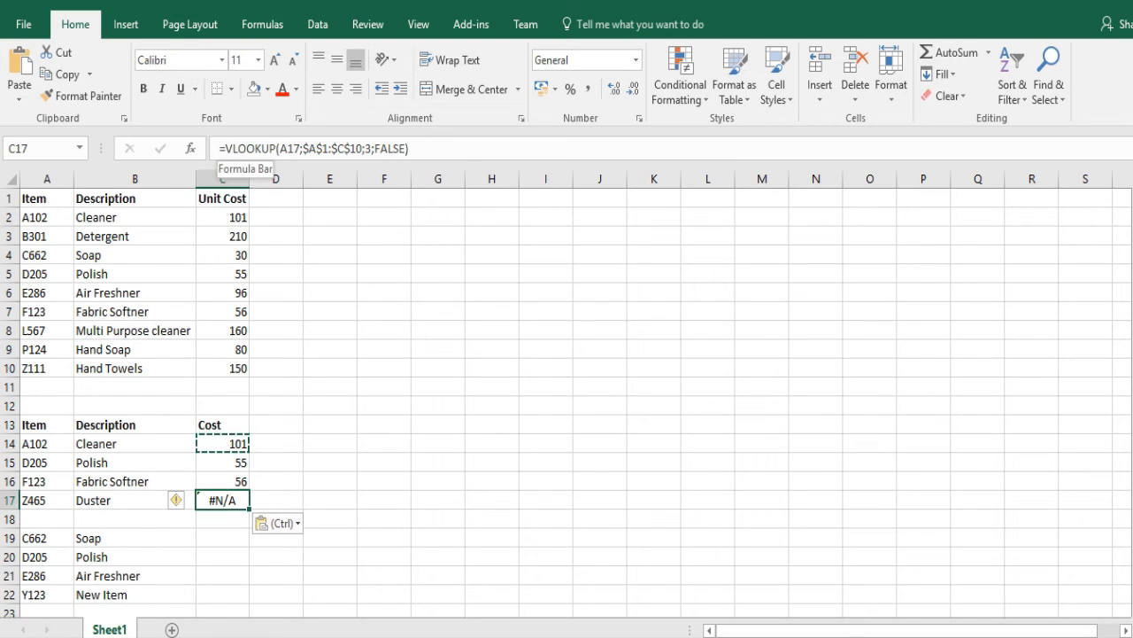
Wrap the VLOOKUP in C17 in IFERROR with "Not in Master" as the error value, and autofit column C's width.
left_click(223, 148)
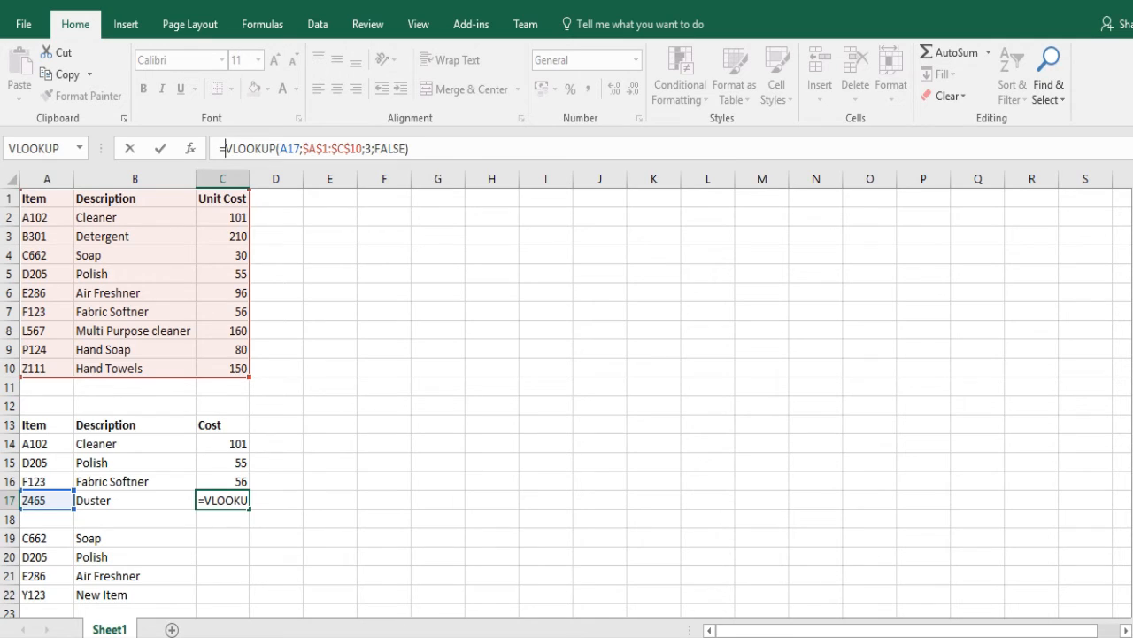
type("iferro")
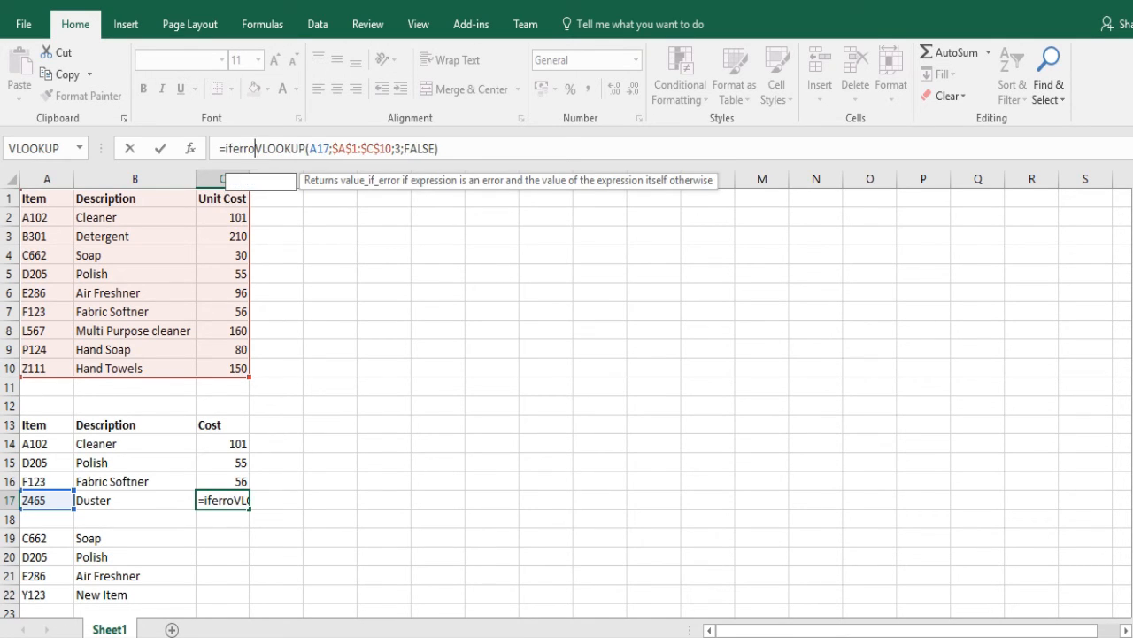
type("r")
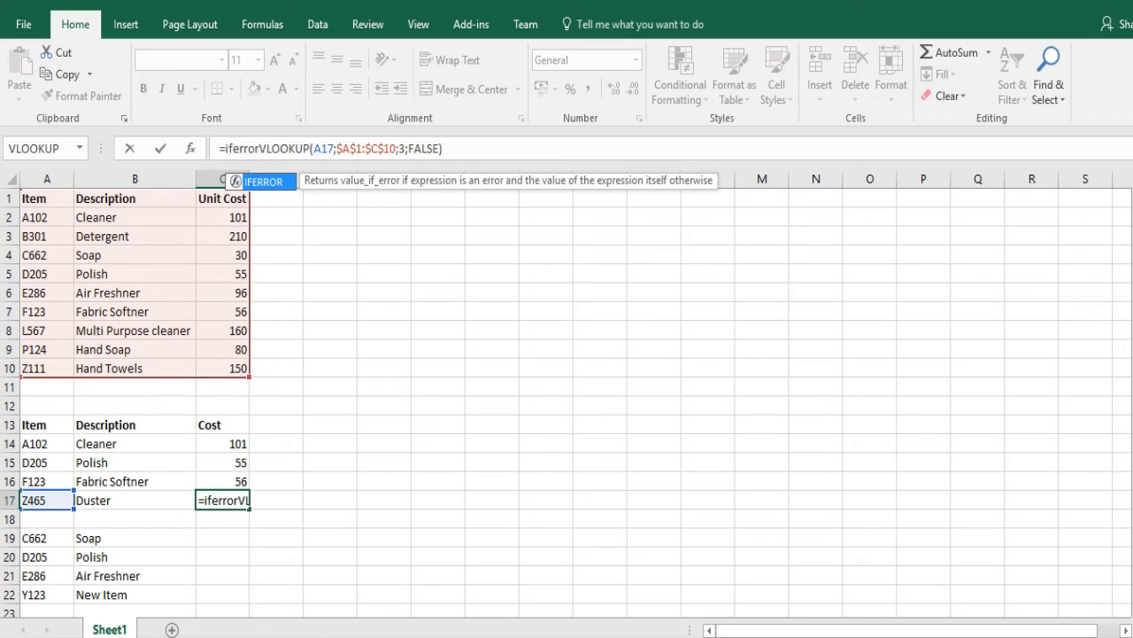
type("(")
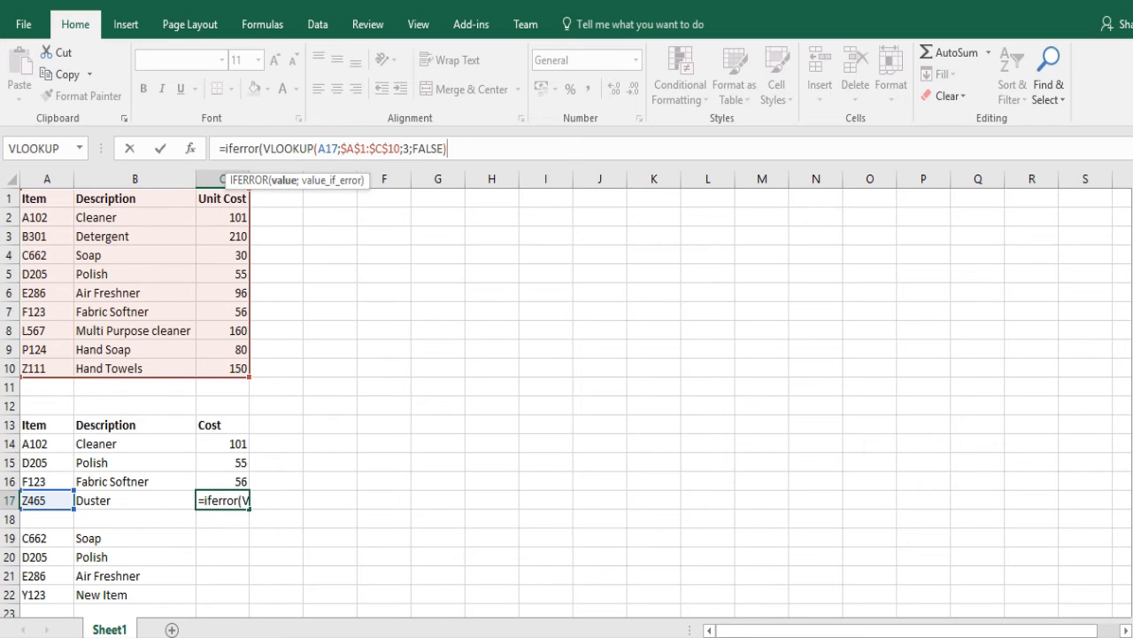
type(";")
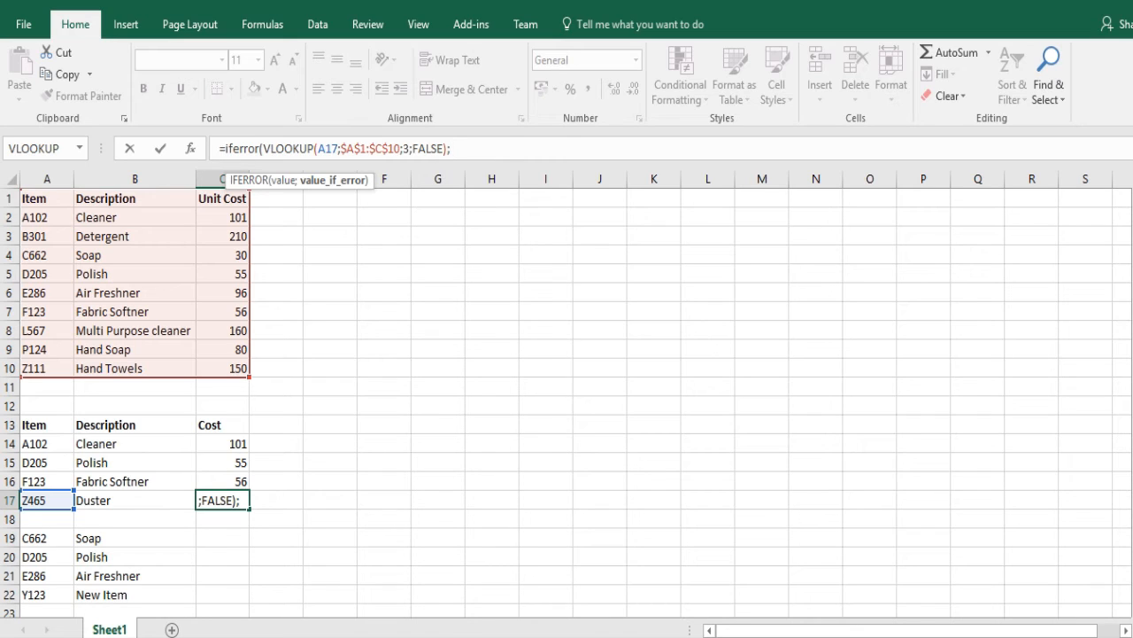
type("\"Not in ")
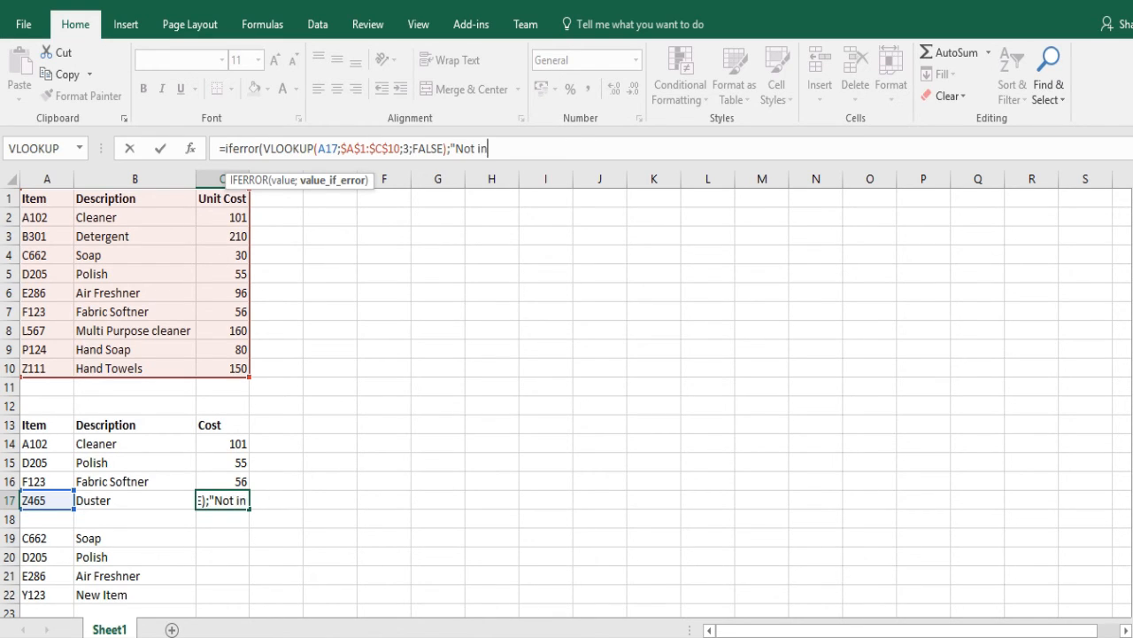
type("Master")
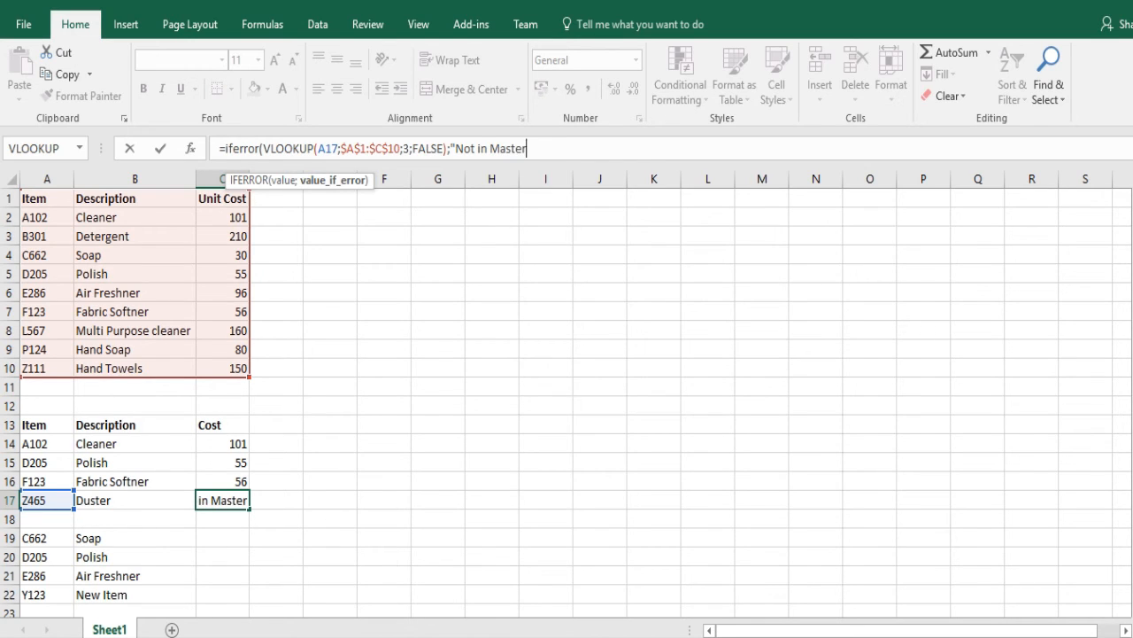
type("\")")
key("Return")
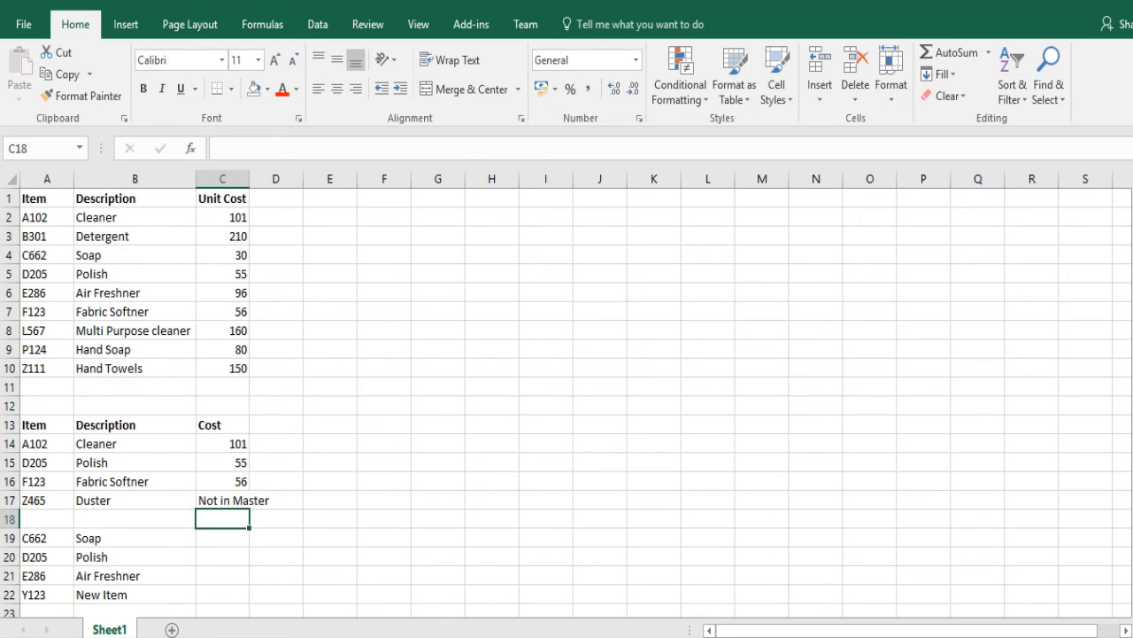
double_click(250, 179)
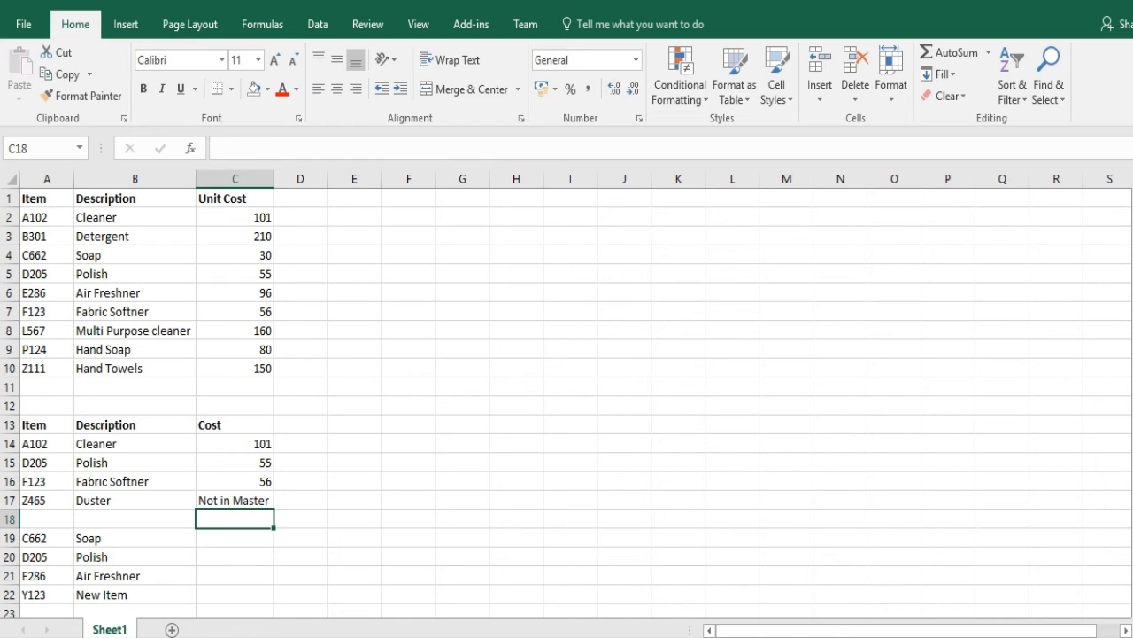
Create a new conditional formatting rule on C17 for cells containing a cell value equal to "Not in Master".
left_click(235, 500)
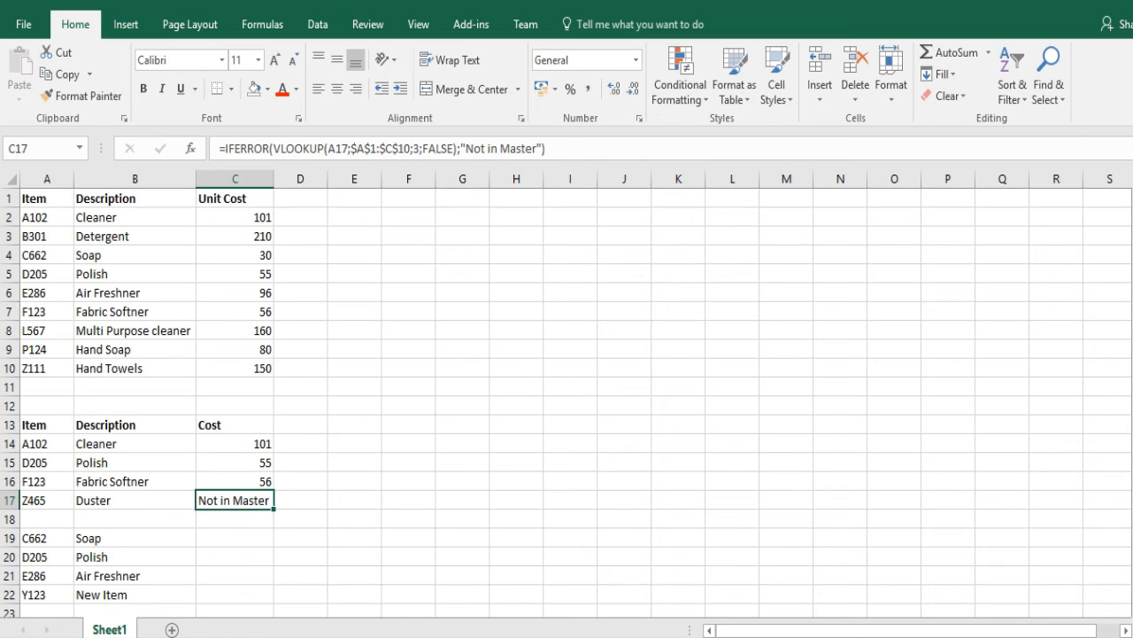
left_click(680, 84)
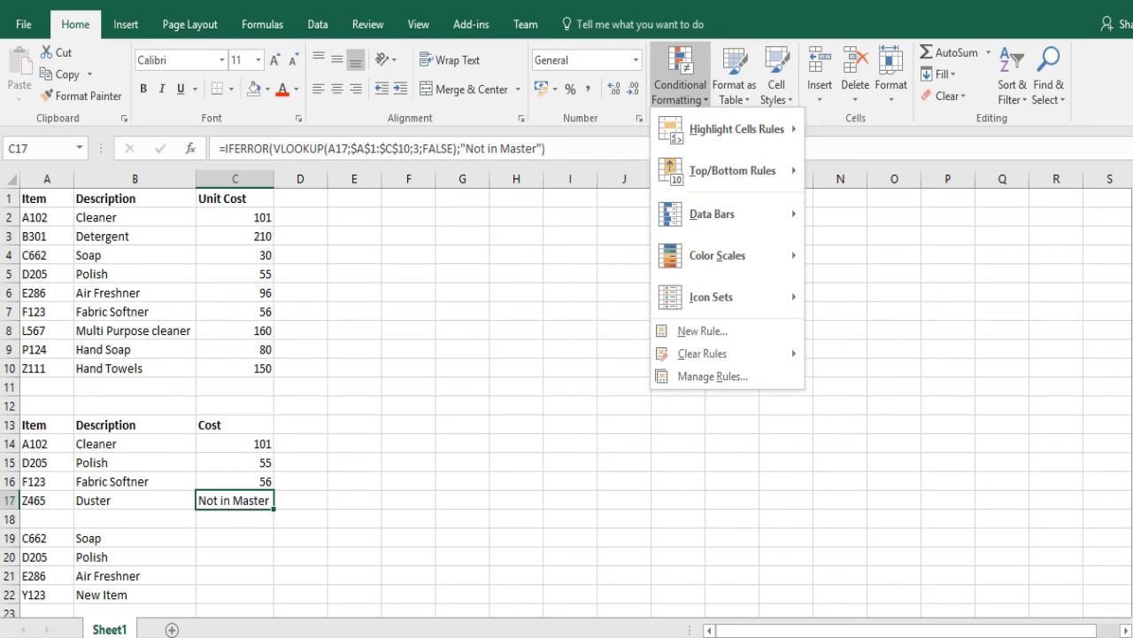
mouse_move(711, 297)
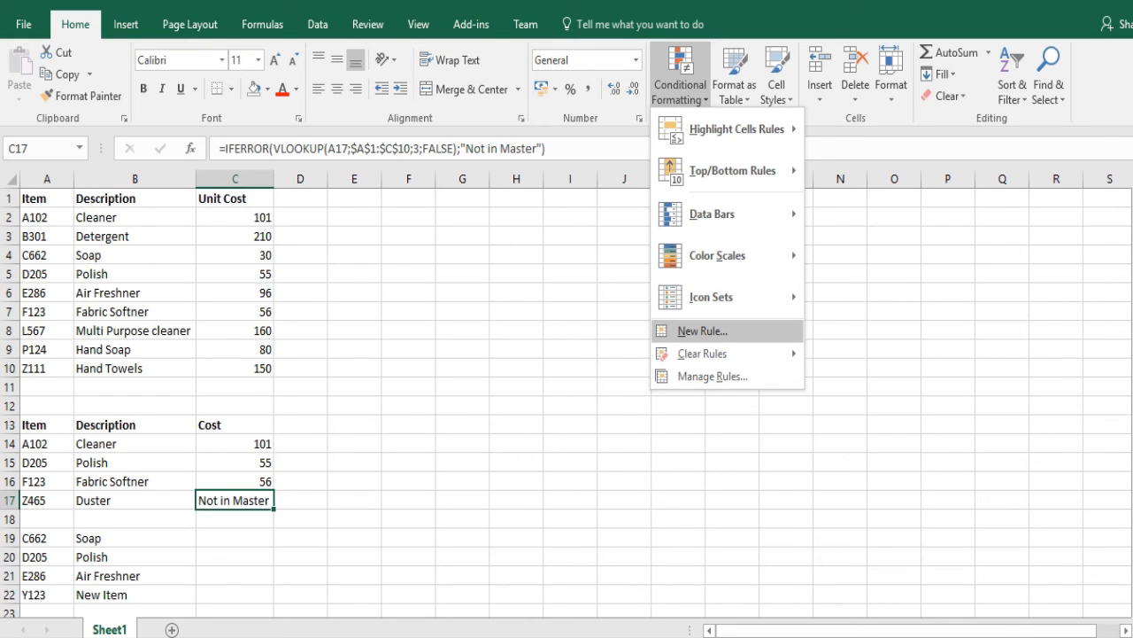
left_click(702, 331)
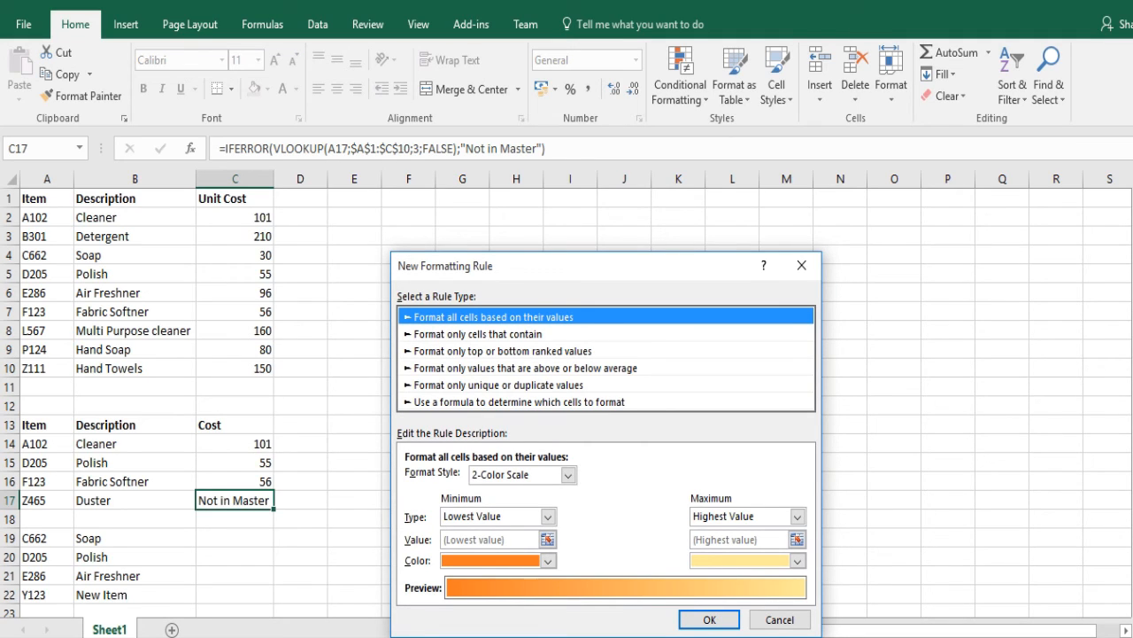
left_click(478, 334)
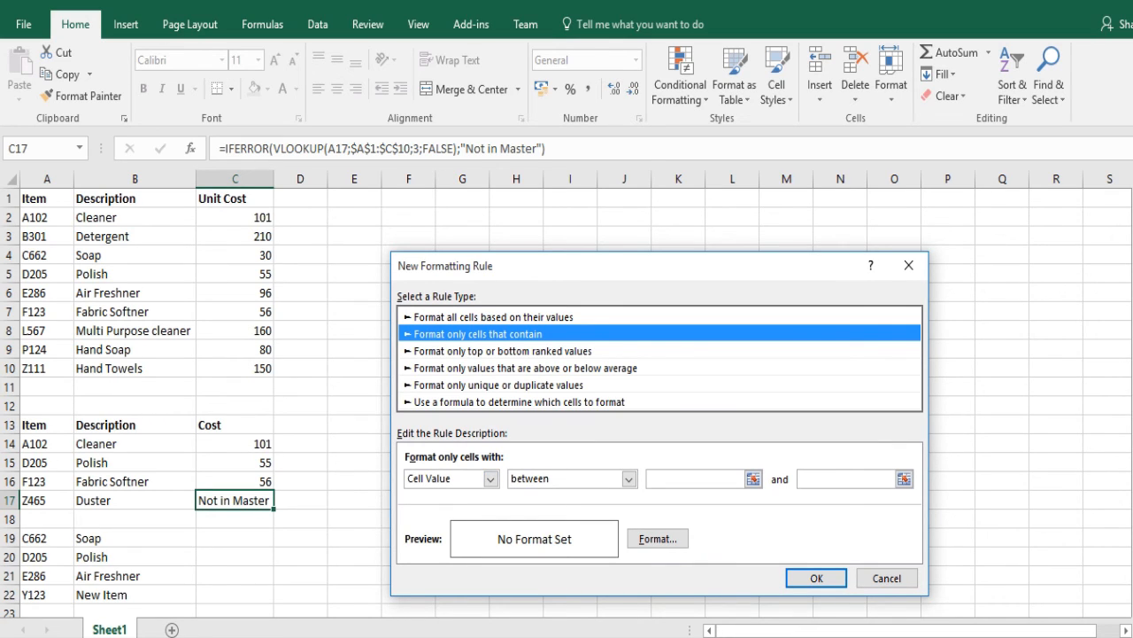
left_click(629, 478)
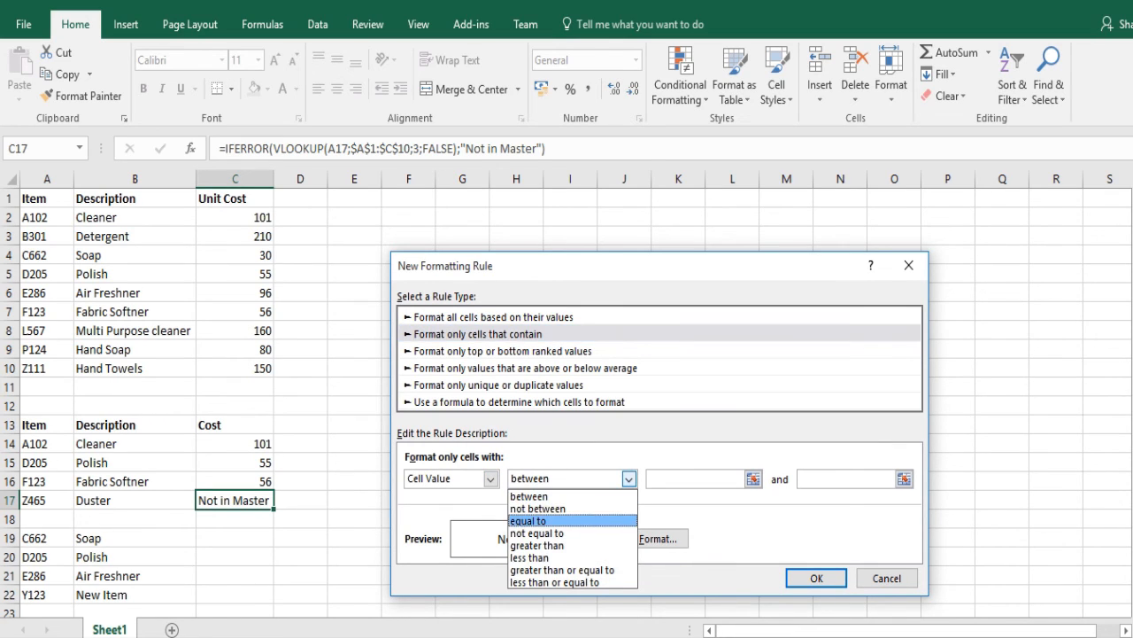
left_click(529, 521)
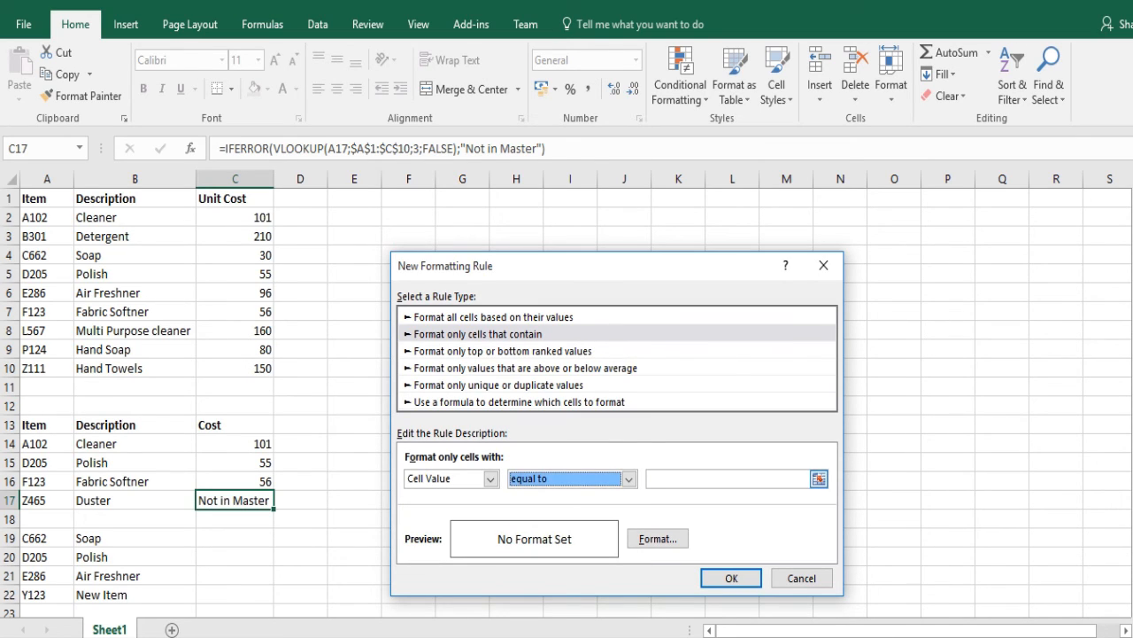
left_click(726, 479)
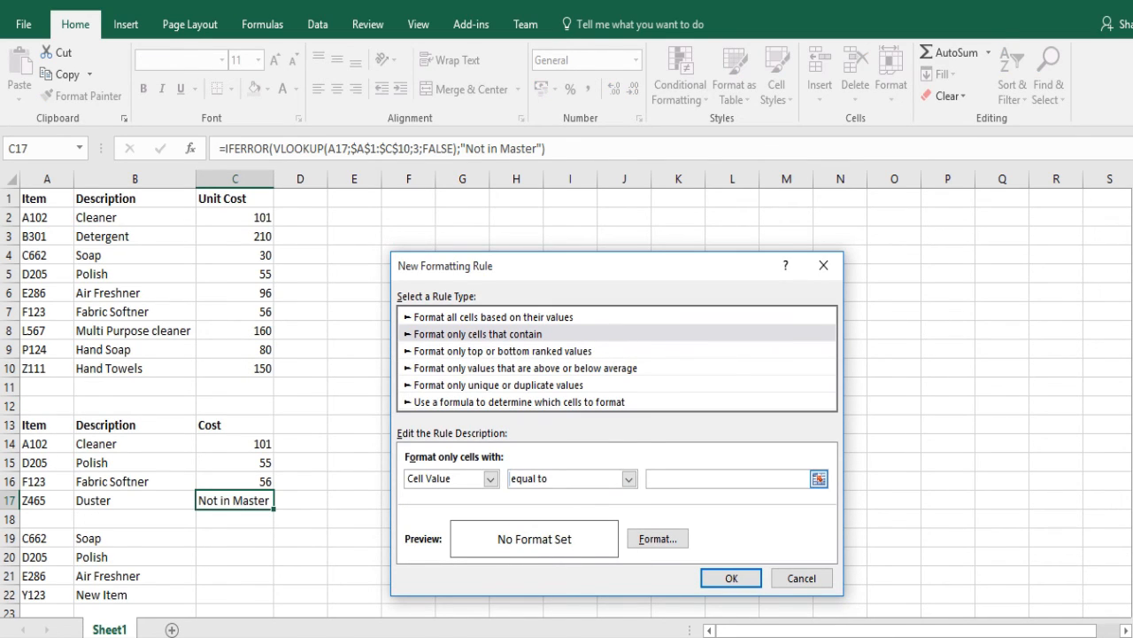
type("Not in Master")
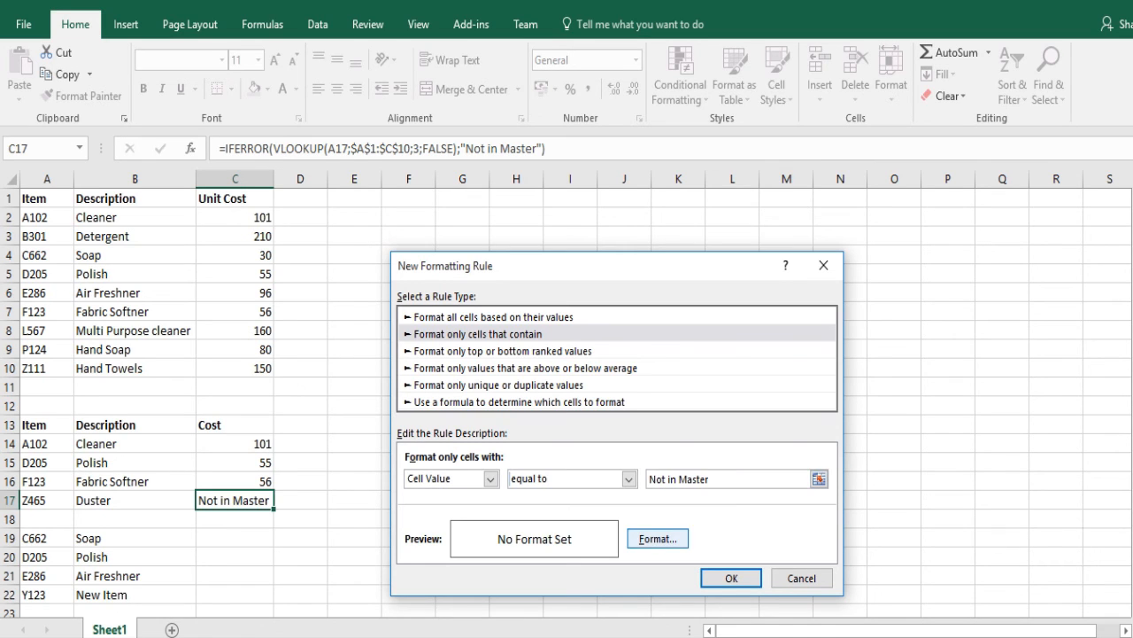
Give the new rule's format a red background fill and apply the rule to C17.
left_click(658, 538)
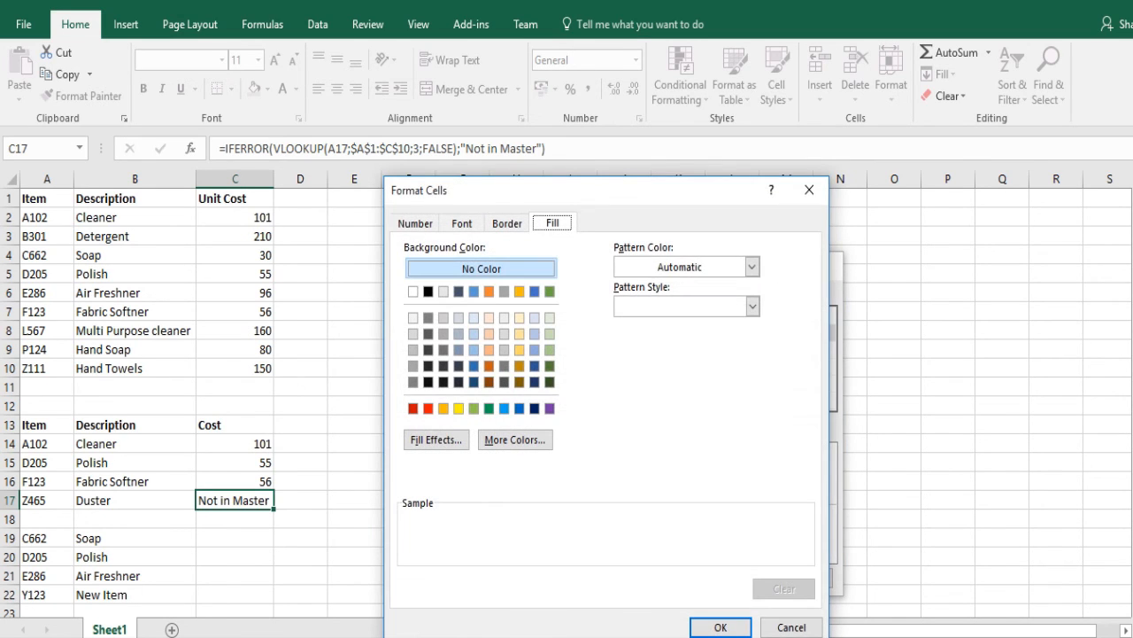
left_click(429, 409)
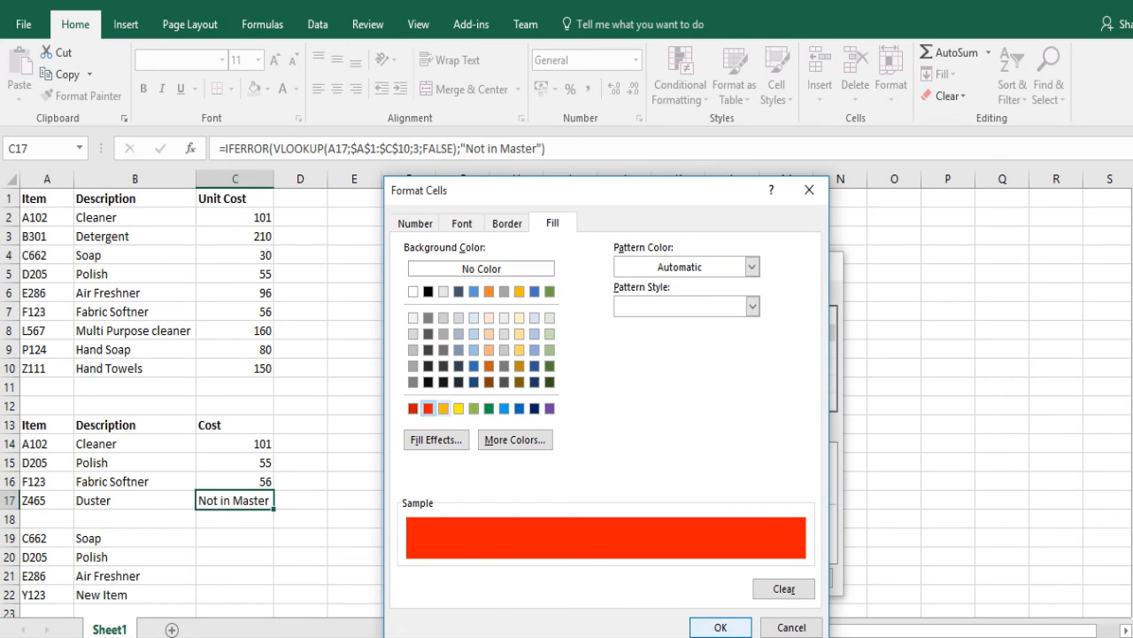
left_click(721, 627)
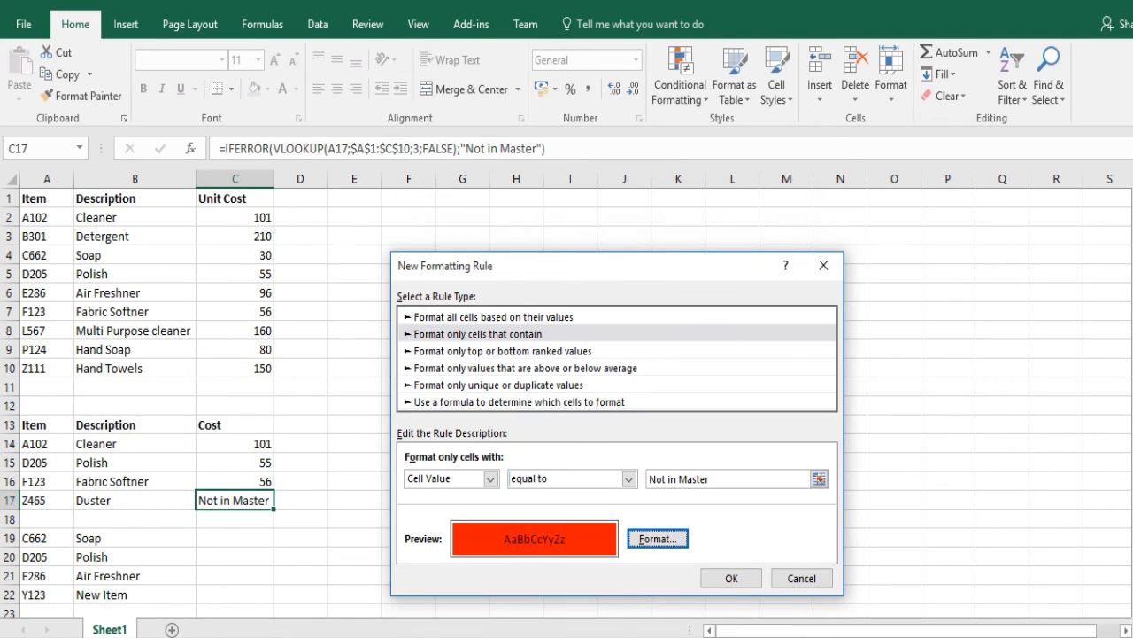
left_click(731, 577)
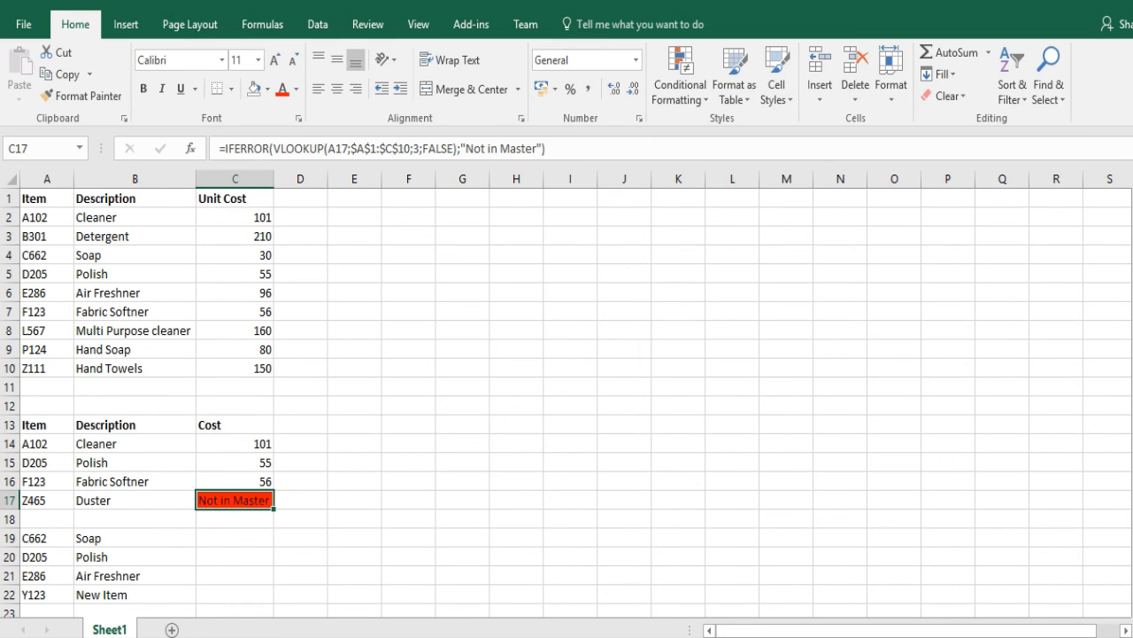
Copy C17 with its IFERROR formula and conditional formatting into cells C19, C20, C21 and C22.
key("ctrl+c")
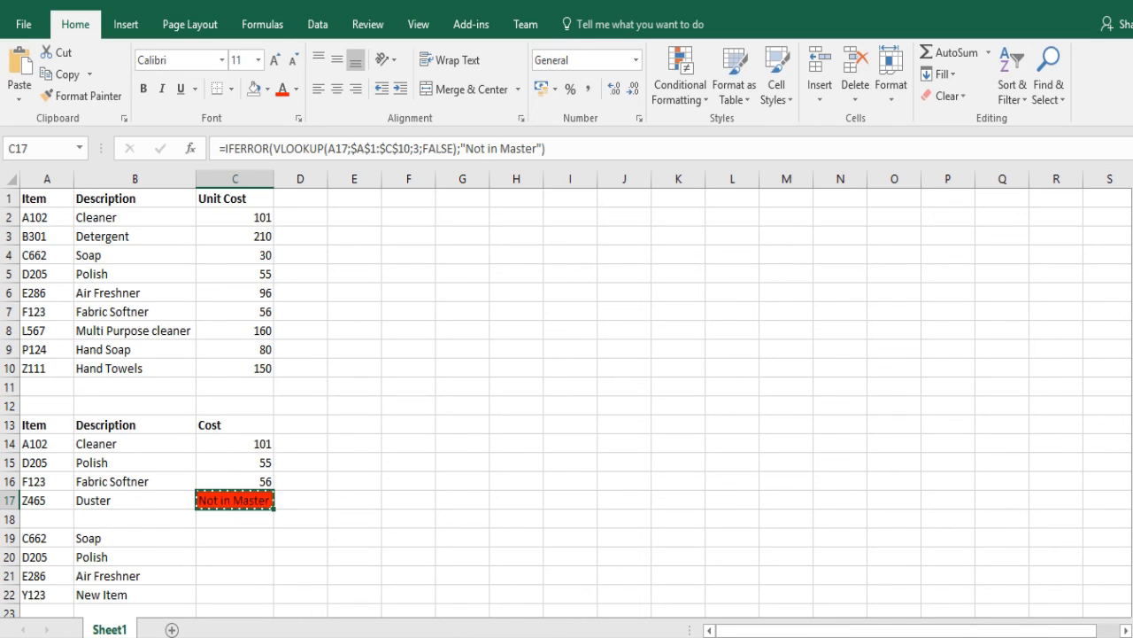
left_click(234, 538)
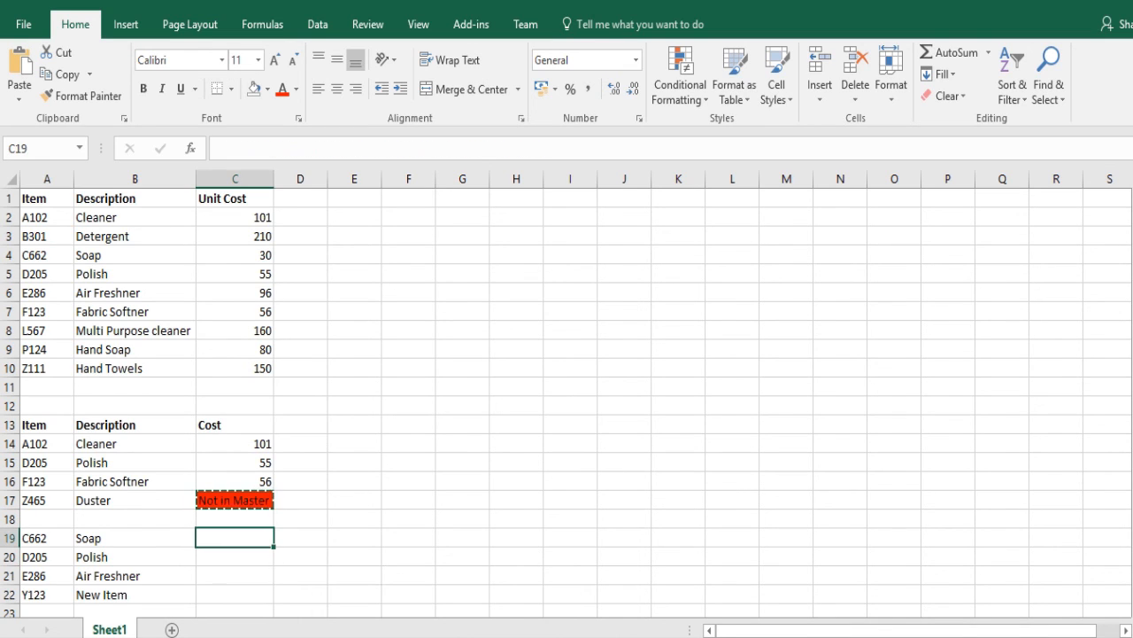
key("ctrl+v")
key("ctrl+v")
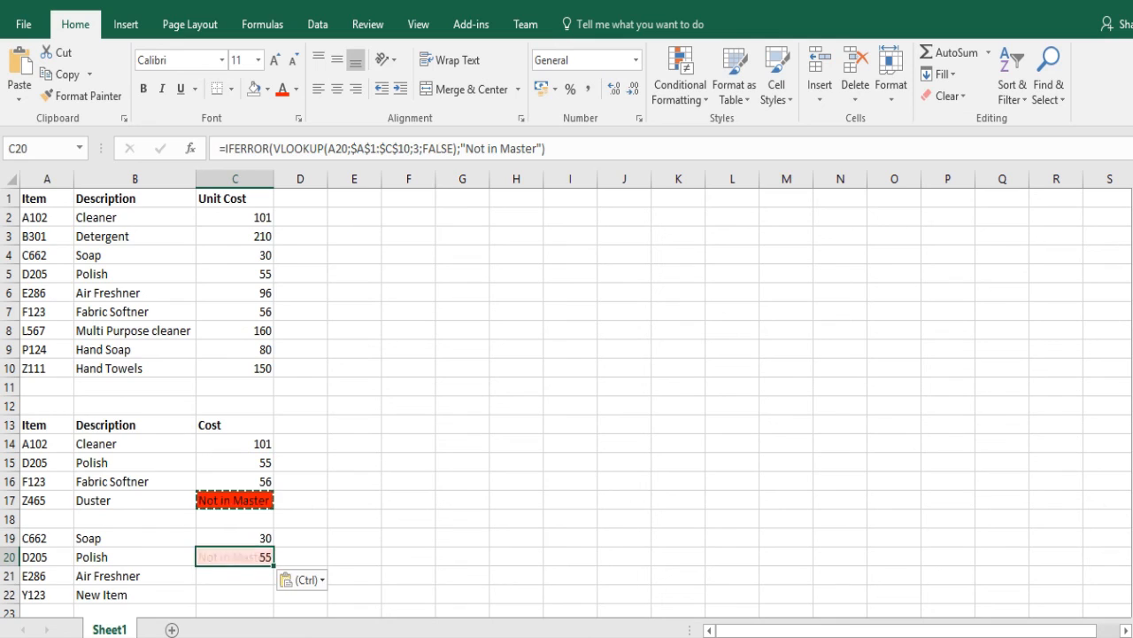
key("Down")
key("ctrl+v")
key("Down")
key("ctrl+v")
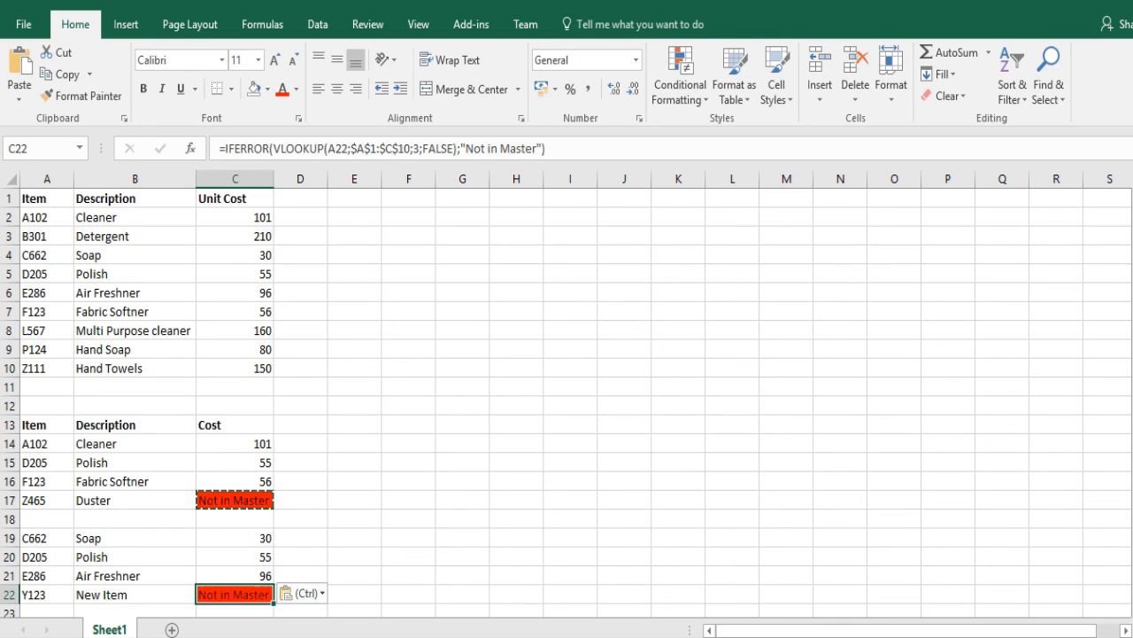